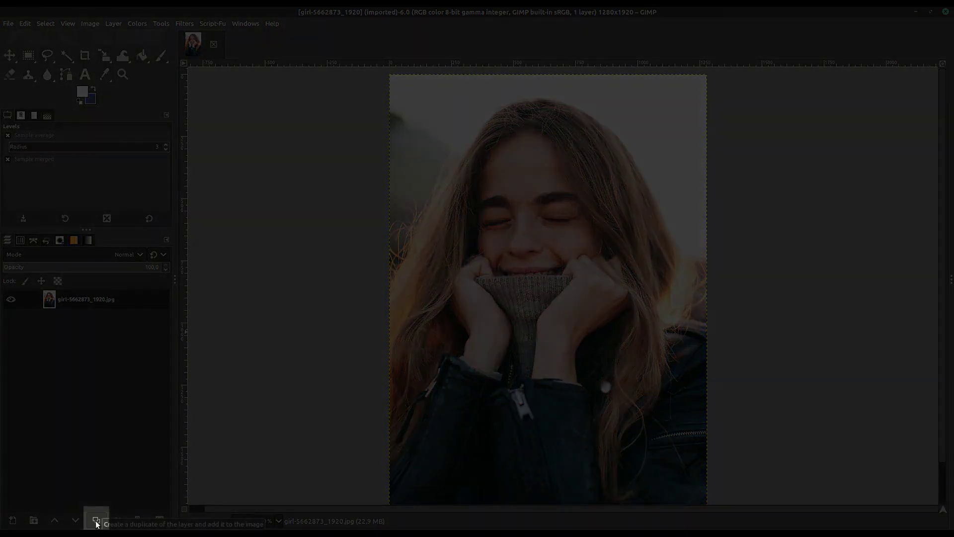
# Duplicate the portrait photo layer twice, creating 'copy' and 'copy #1' above the original
pyautogui.click(96, 520)
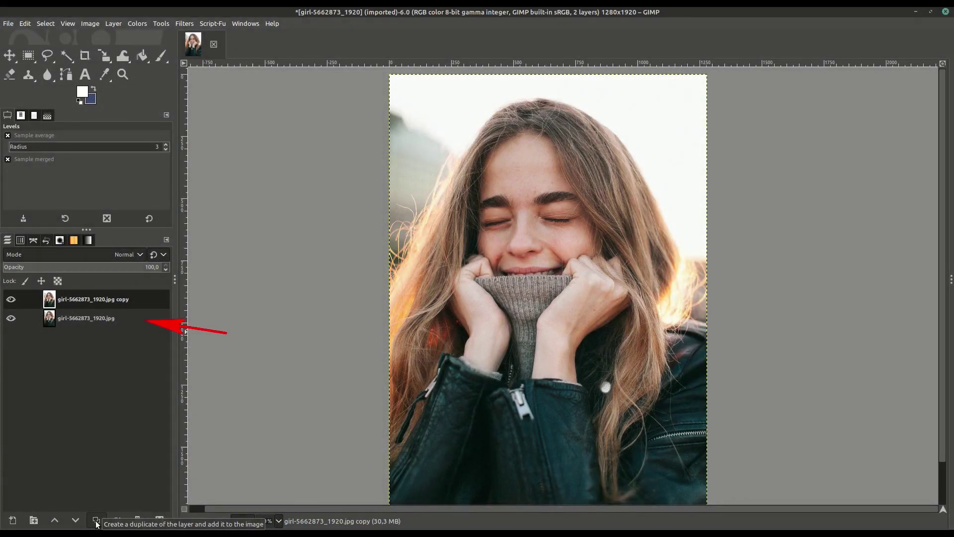
pyautogui.click(97, 522)
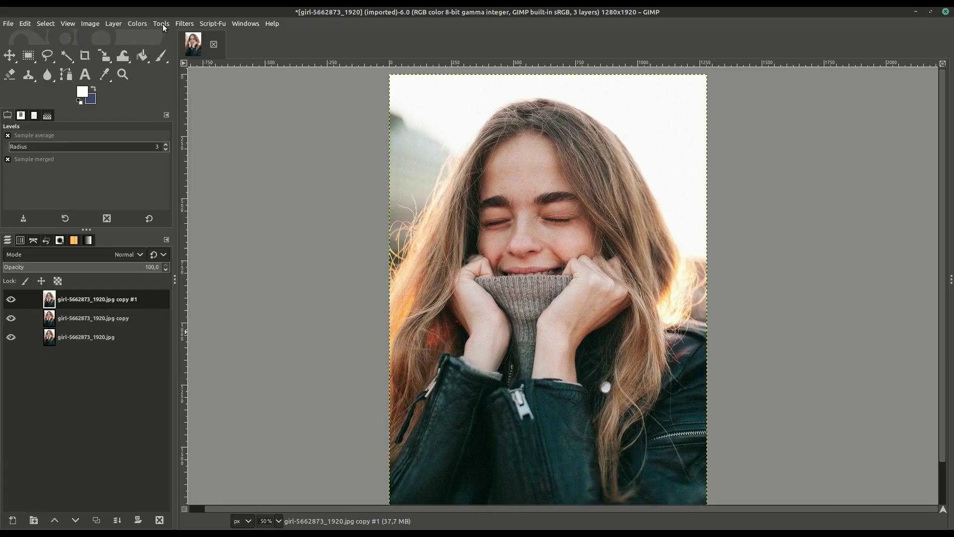
# Desaturate the top 'copy #1' layer with Hue-Saturation set to Saturation -100
pyautogui.click(137, 24)
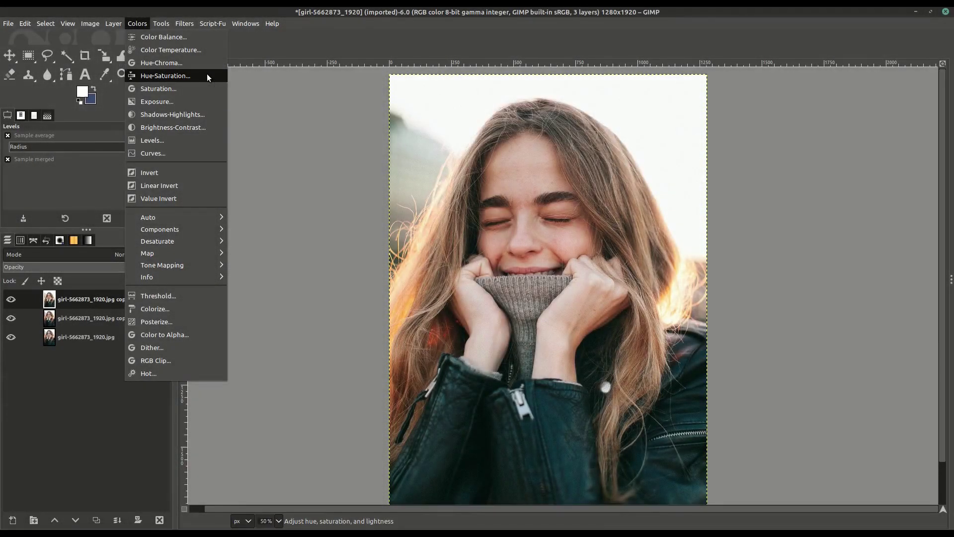
pyautogui.click(207, 75)
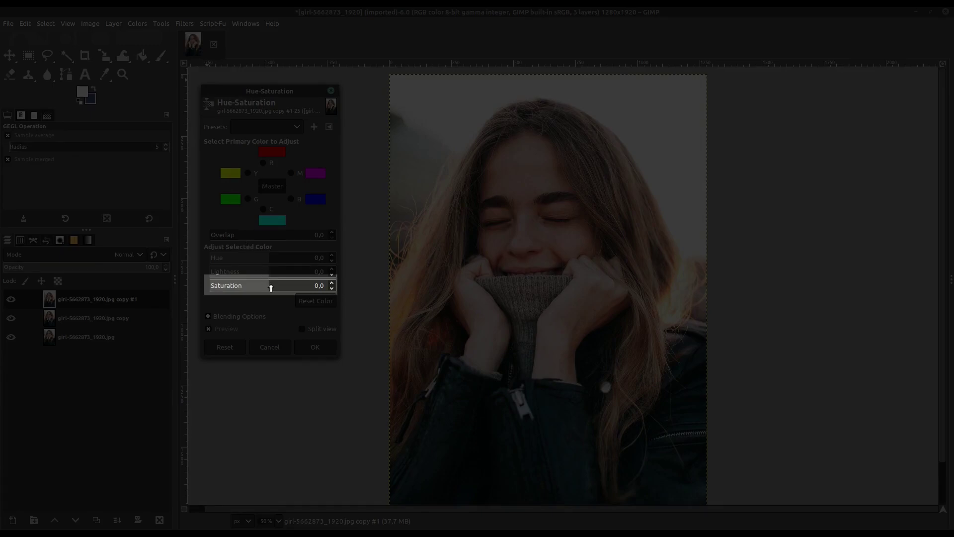
pyautogui.moveTo(268, 286); pyautogui.dragTo(206, 286)
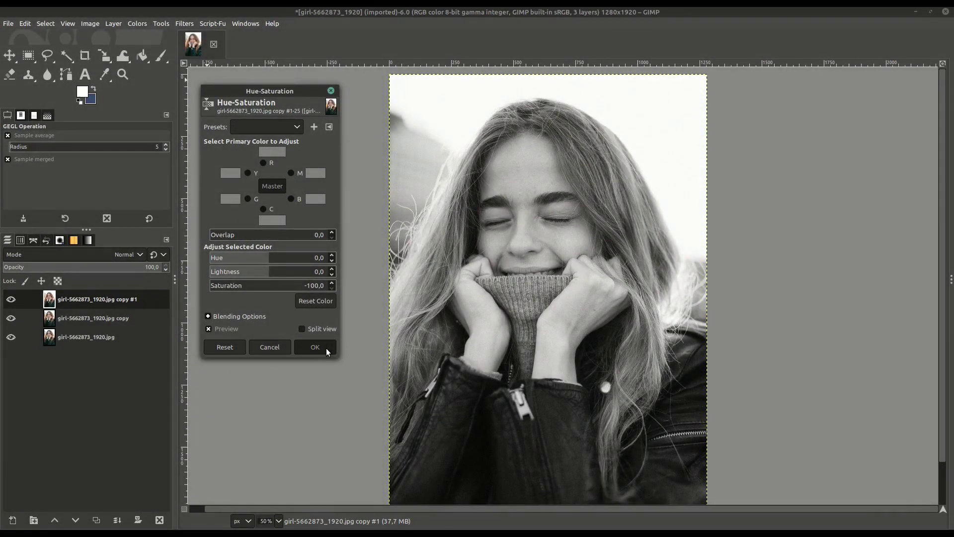
pyautogui.click(315, 347)
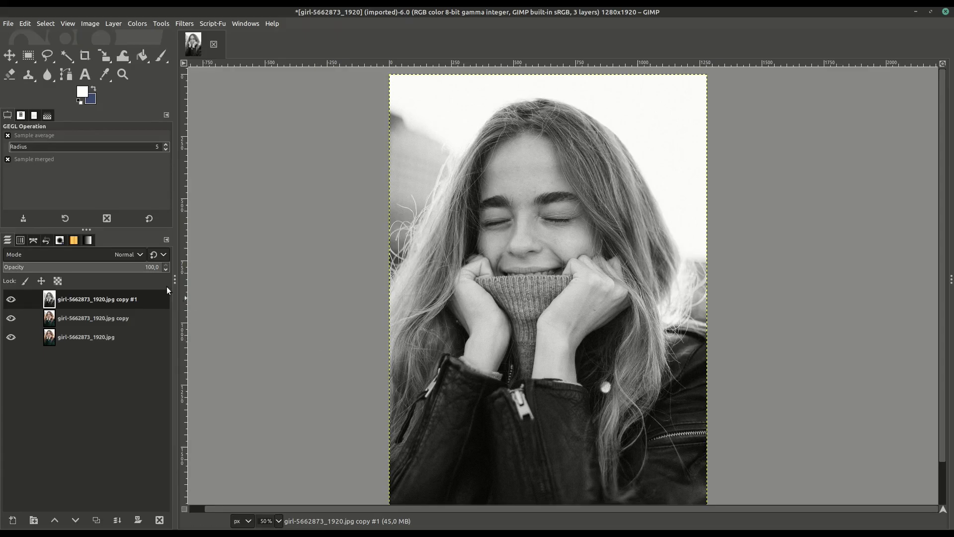
# Set the top layer's blend mode to HSV Saturation
pyautogui.click(140, 255)
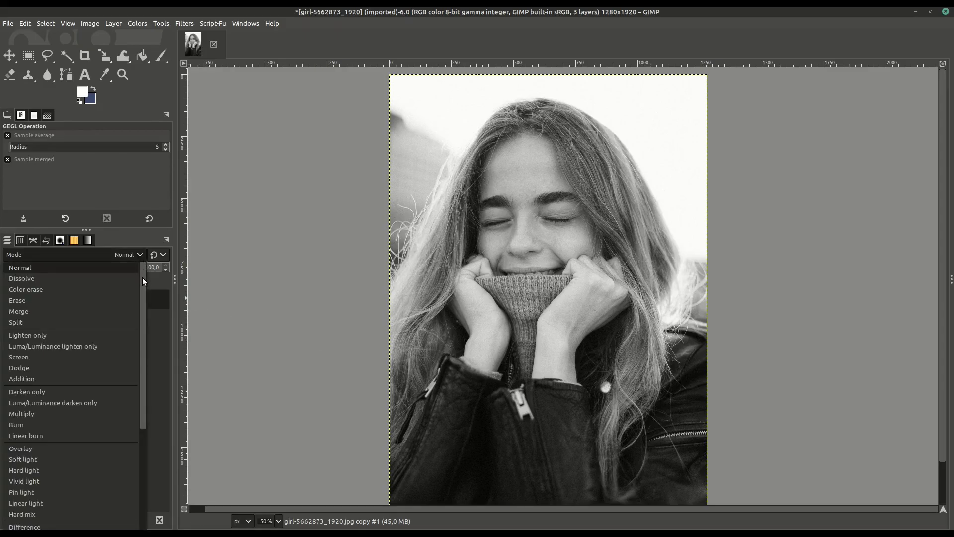
pyautogui.moveTo(142, 281); pyautogui.dragTo(143, 398)
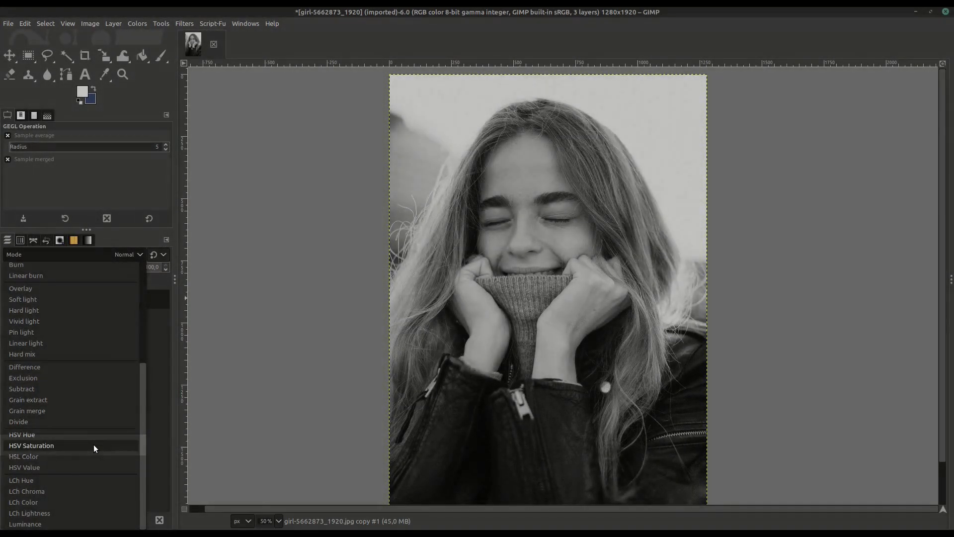
pyautogui.click(93, 445)
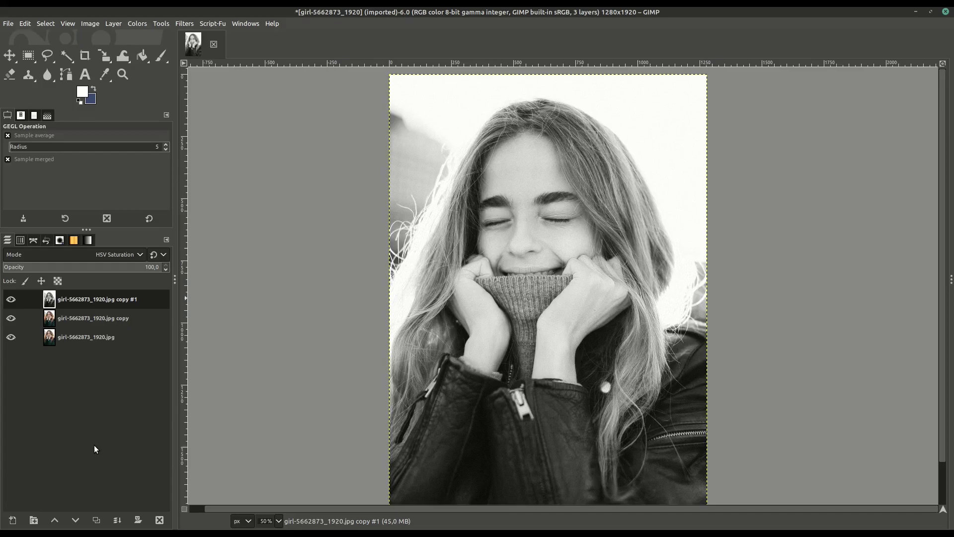
# Apply a Gaussian Blur of size 7.50 to the middle 'copy' layer
pyautogui.click(94, 318)
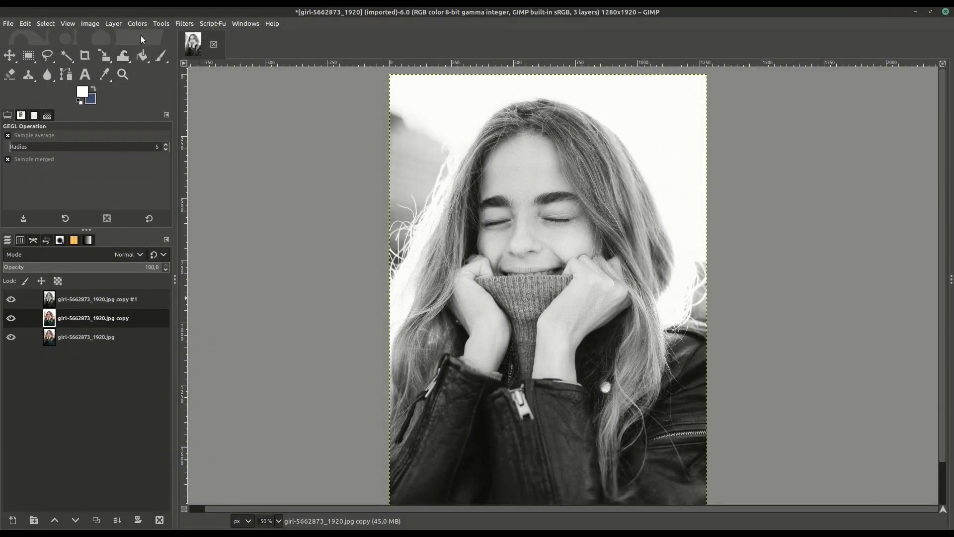
pyautogui.click(184, 24)
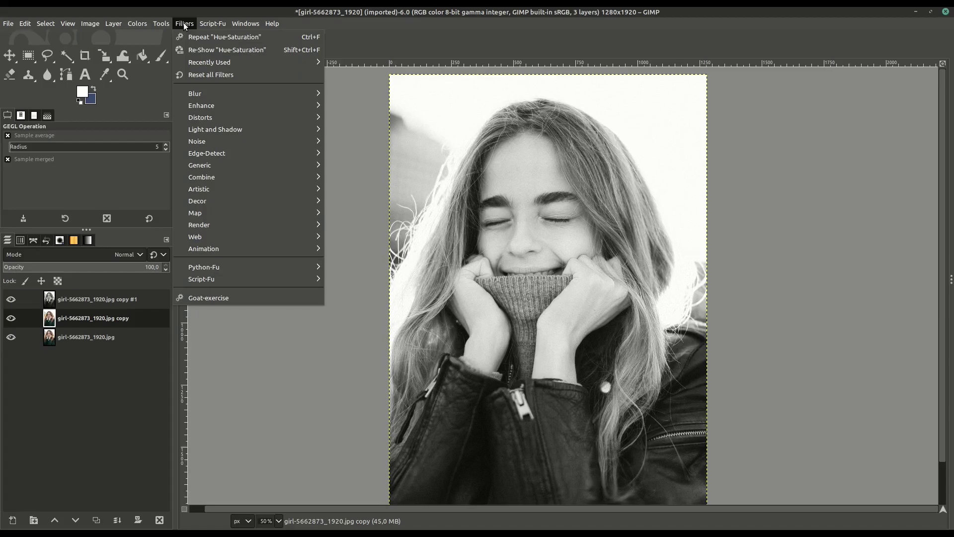
pyautogui.moveTo(273, 92)
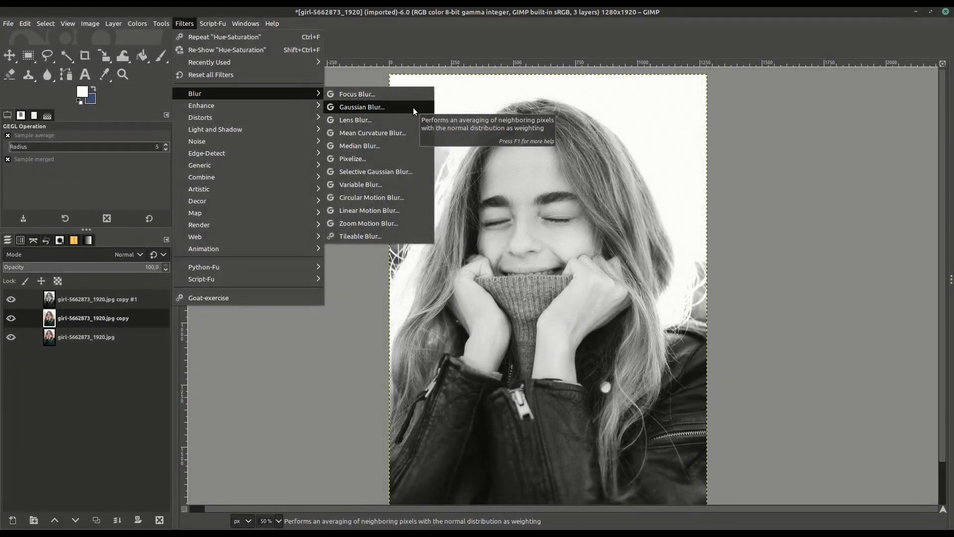
pyautogui.click(413, 107)
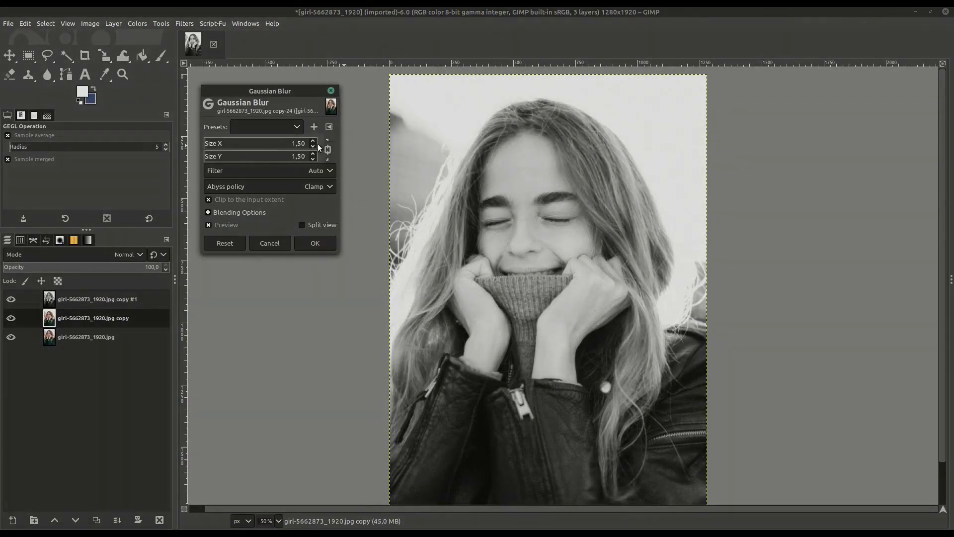
pyautogui.click(313, 141)
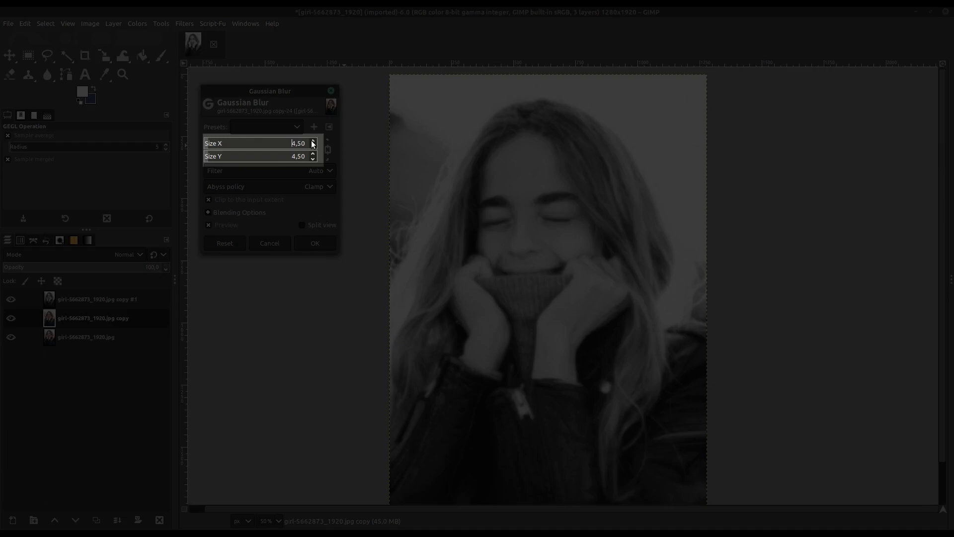
pyautogui.click(313, 142)
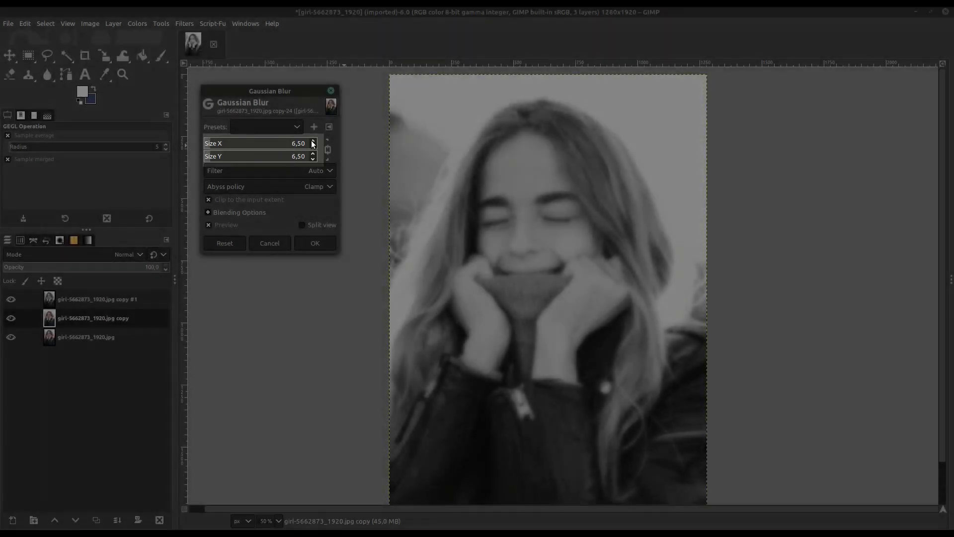
pyautogui.click(313, 142)
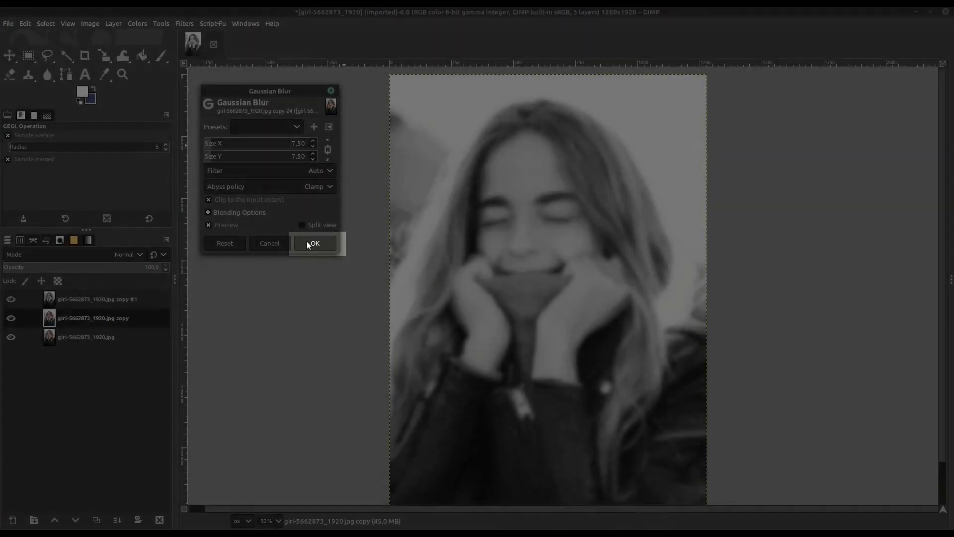
pyautogui.click(308, 243)
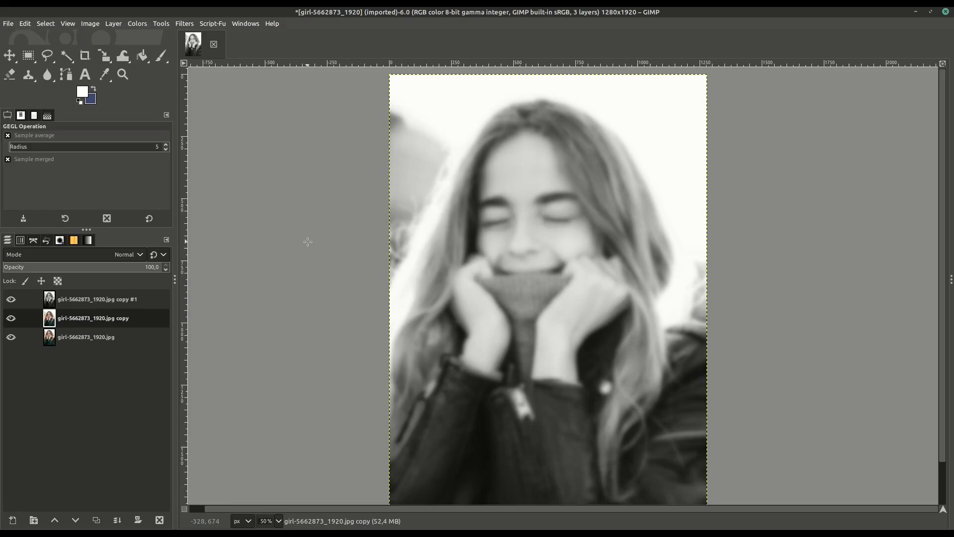
# Value-invert the blurred middle layer and set its blend mode to Dodge
pyautogui.click(137, 24)
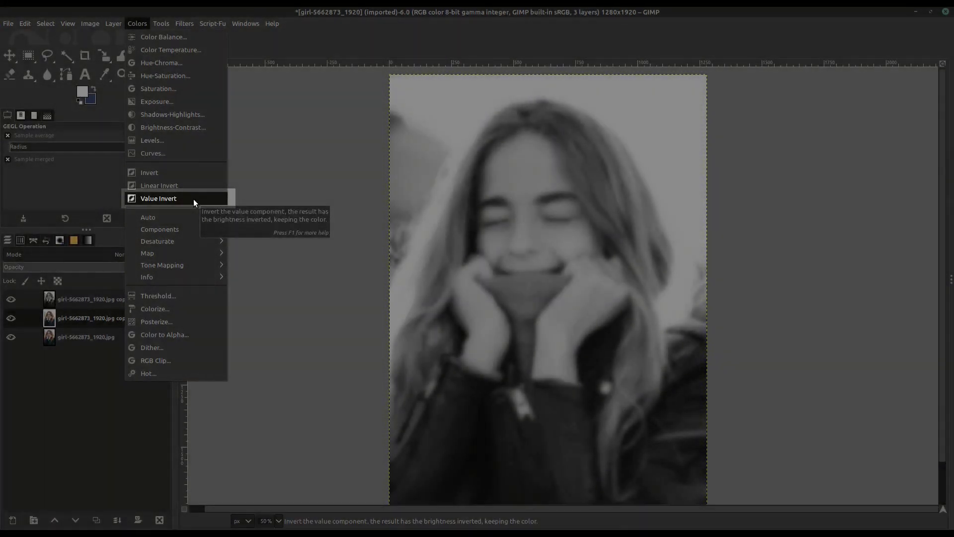
pyautogui.click(193, 198)
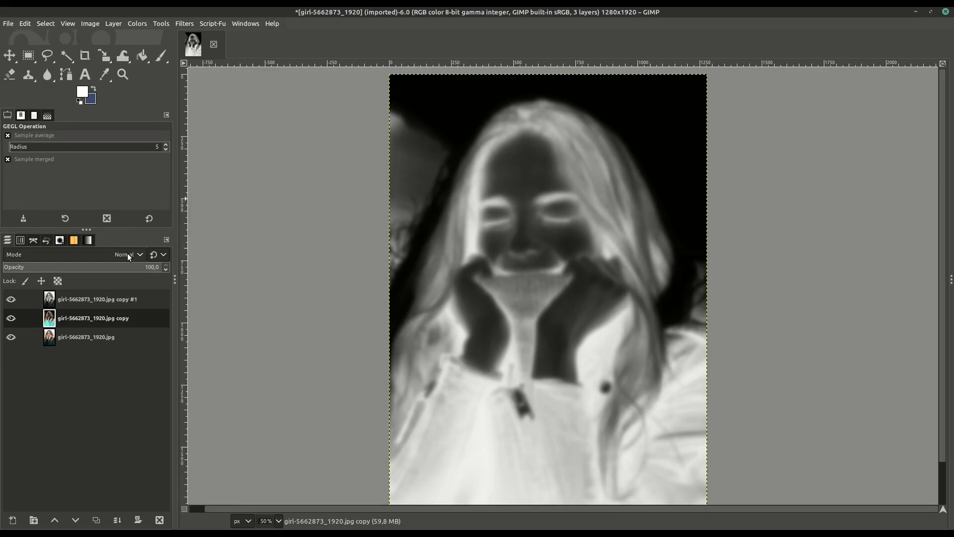
pyautogui.click(141, 255)
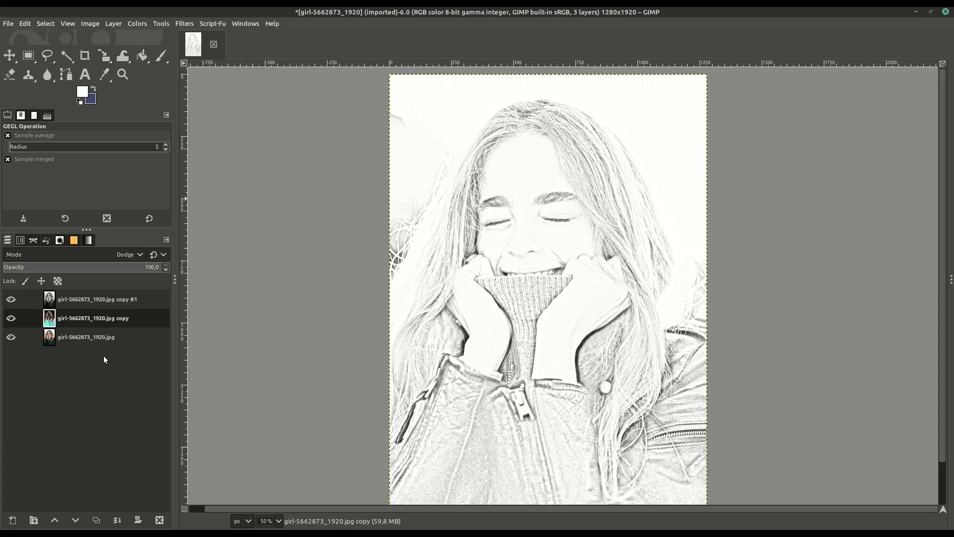
# Apply a Levels adjustment with the midtone gamma lowered to 0.95
pyautogui.click(128, 337)
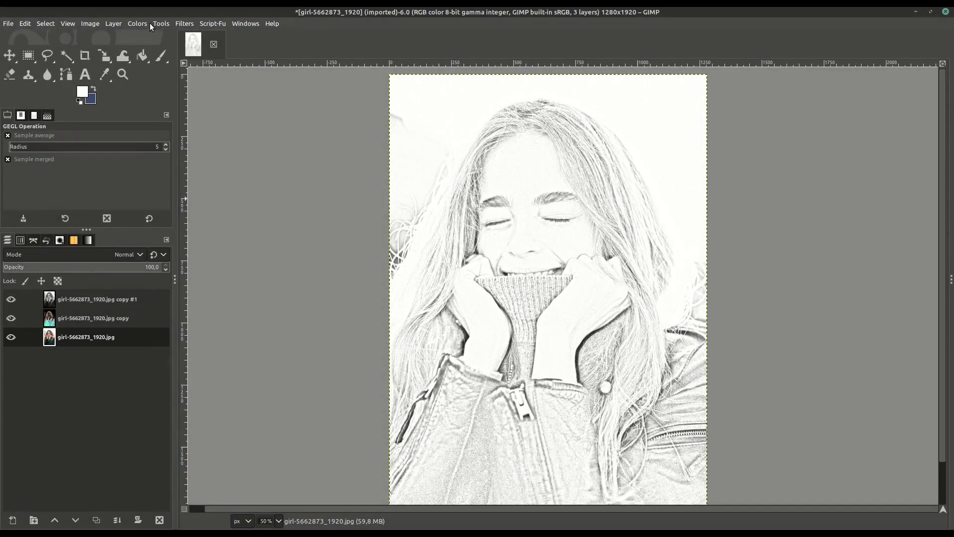
pyautogui.click(144, 22)
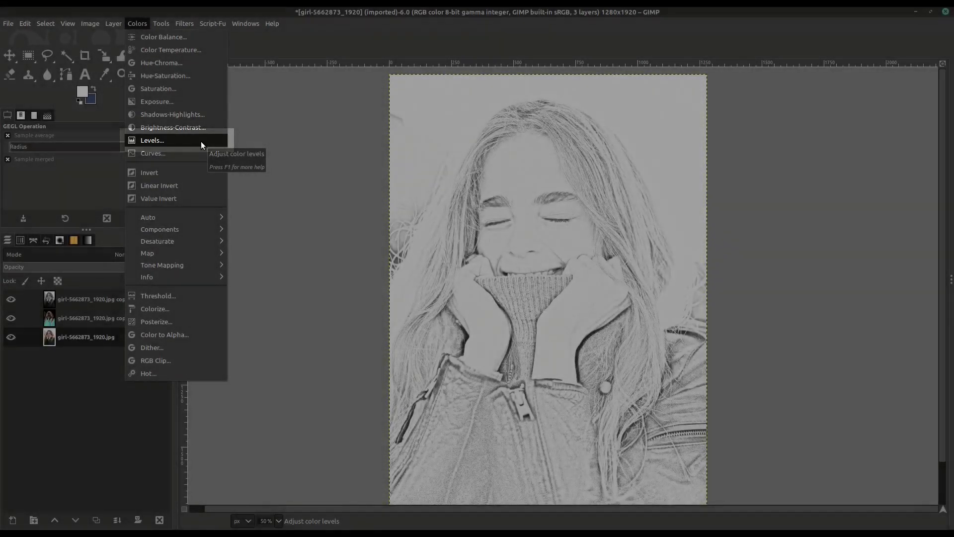
pyautogui.click(201, 143)
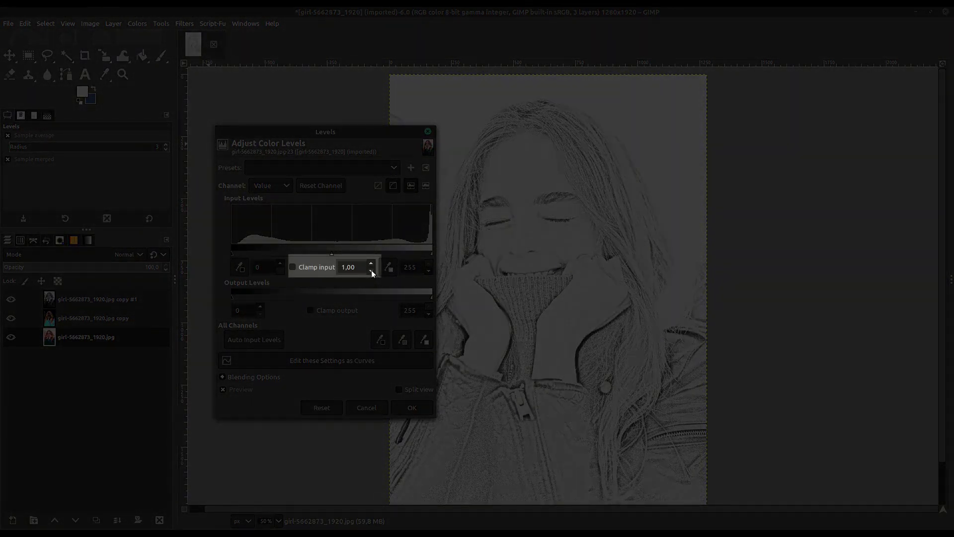
pyautogui.click(372, 270)
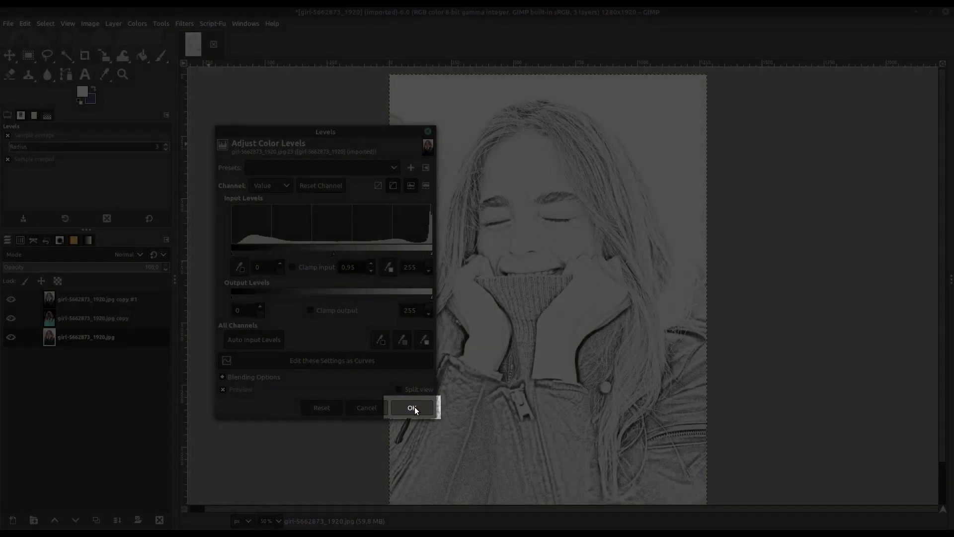
pyautogui.click(412, 407)
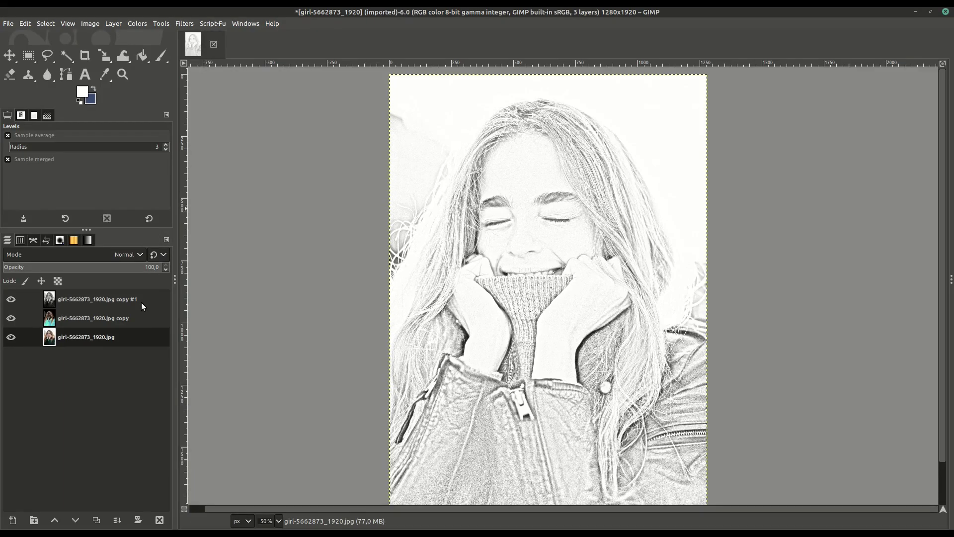
# Create a 'Visible' layer from the visible sketch and hide the three layers beneath it
pyautogui.rightClick(127, 298)
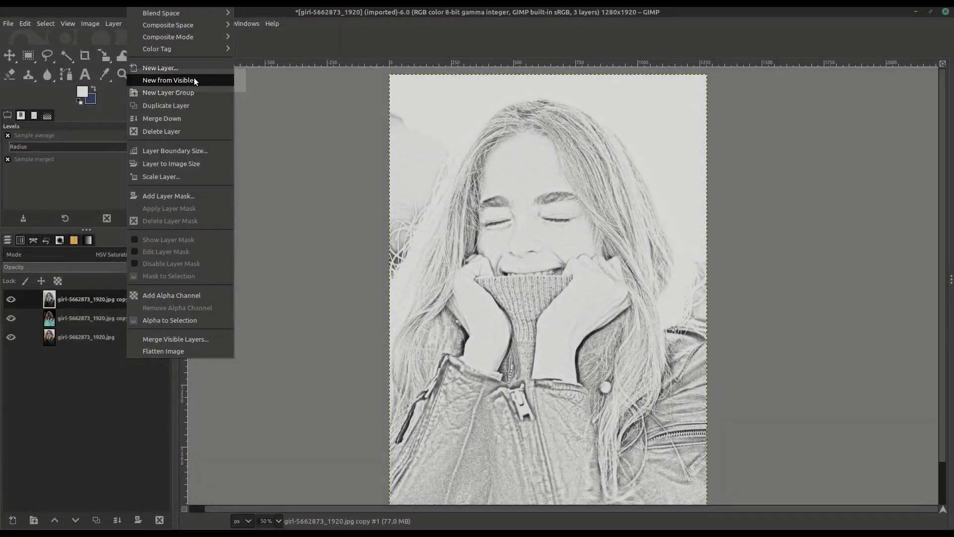
pyautogui.click(192, 80)
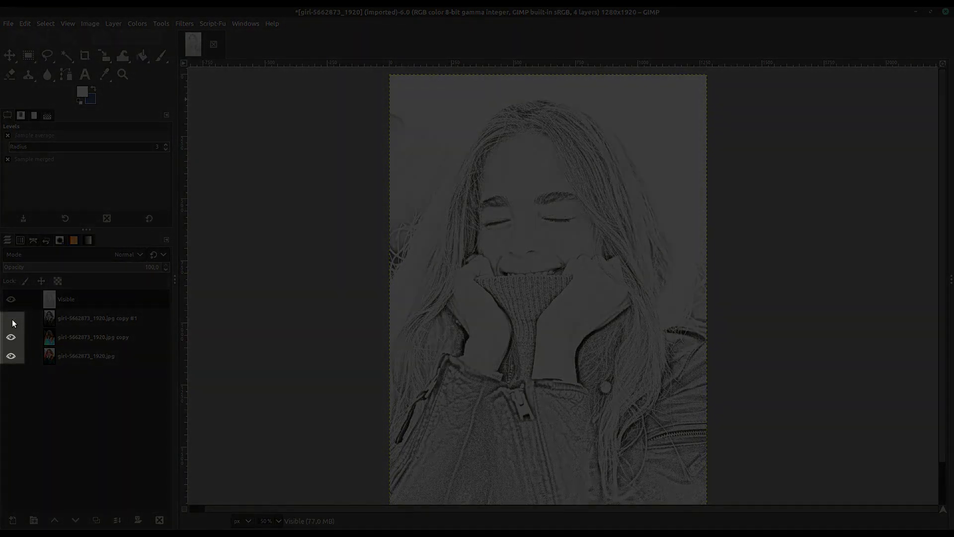
pyautogui.click(11, 318)
pyautogui.click(11, 337)
pyautogui.click(11, 356)
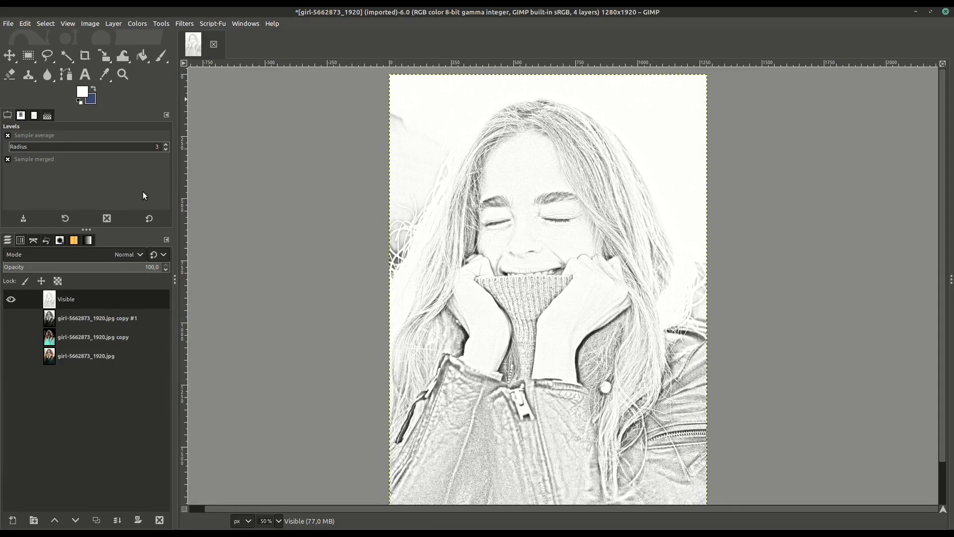
# Emboss the 'Visible' layer in Bumpmap (preserve original colors) mode with depth 2
pyautogui.click(179, 25)
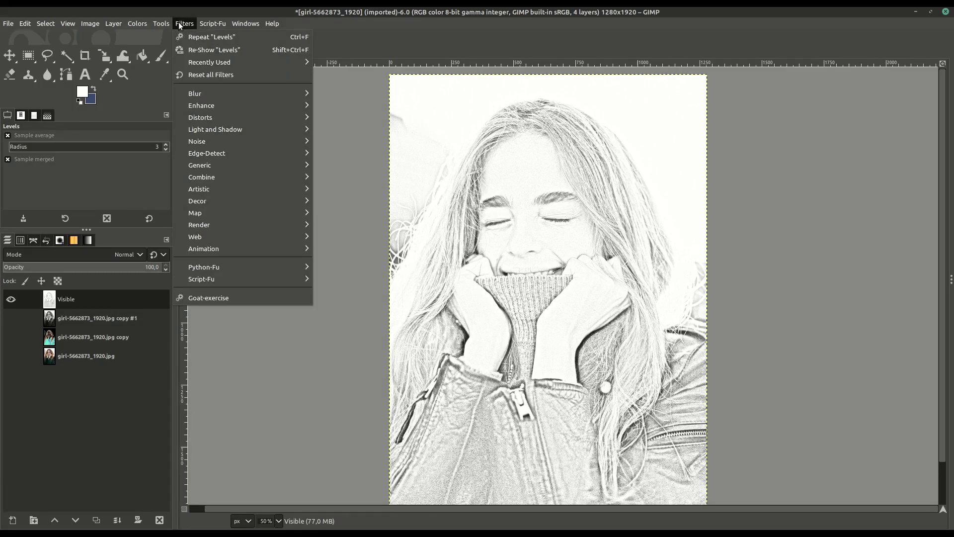
pyautogui.moveTo(218, 122)
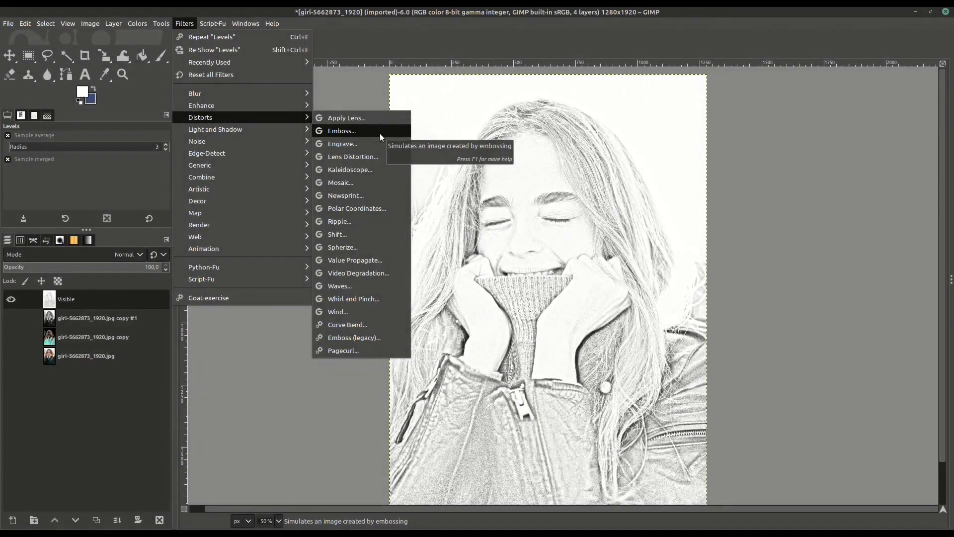
pyautogui.click(380, 134)
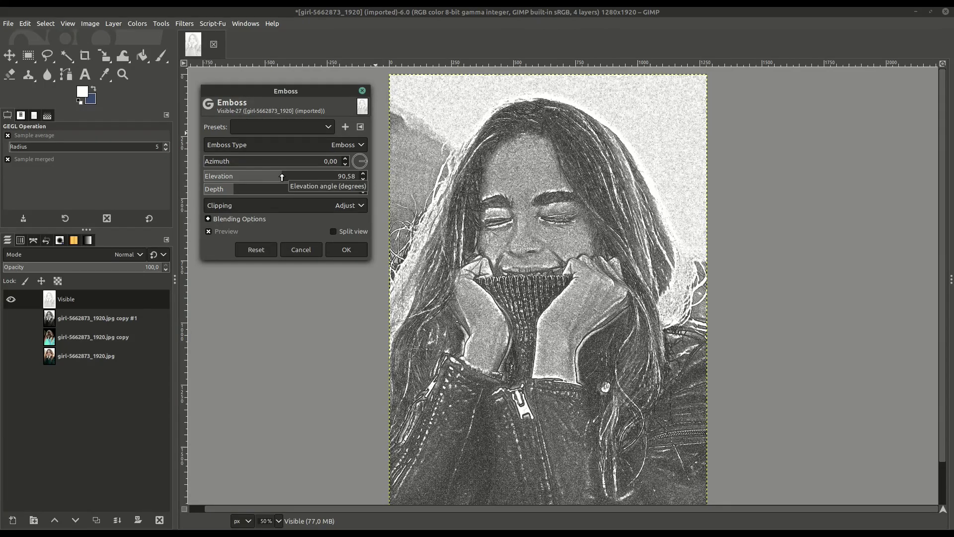
pyautogui.moveTo(220, 194); pyautogui.dragTo(205, 193)
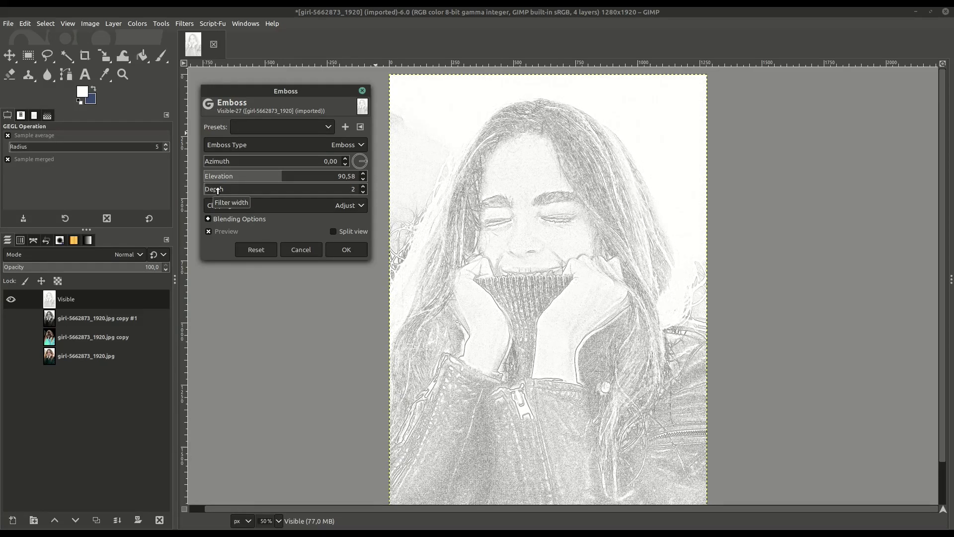
pyautogui.click(292, 145)
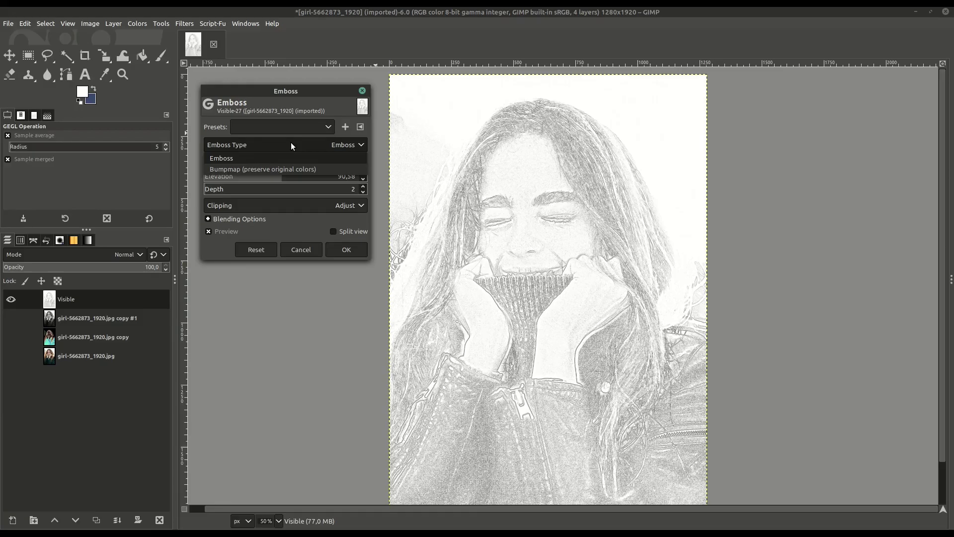
pyautogui.click(294, 169)
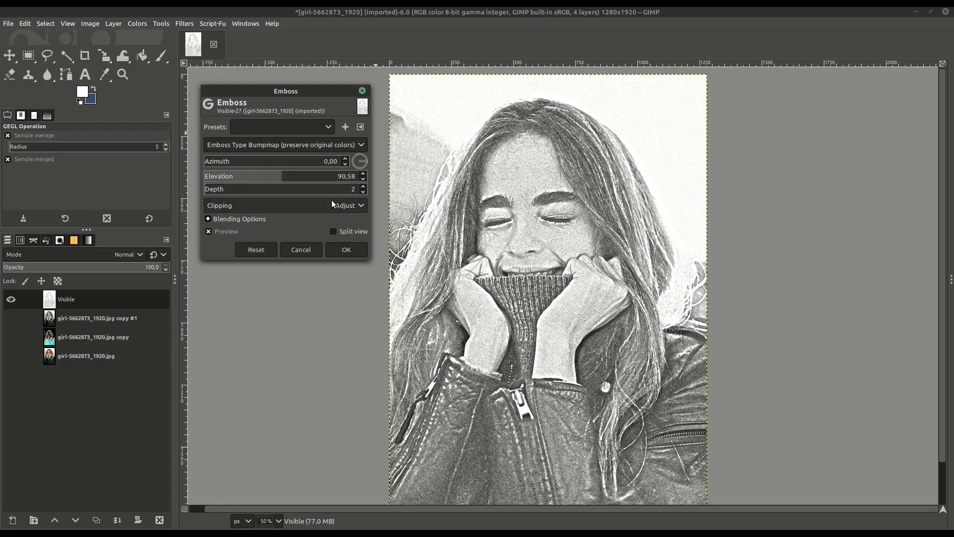
pyautogui.click(363, 186)
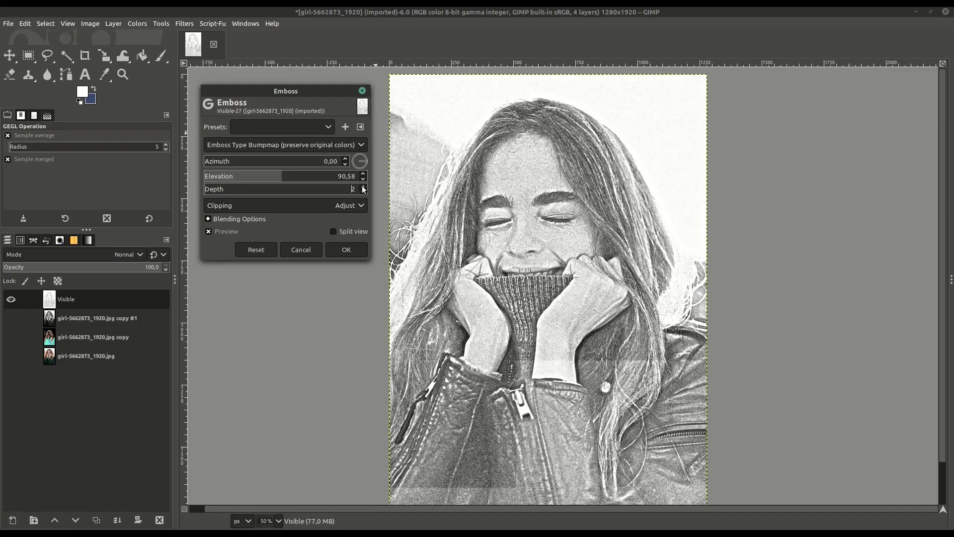
pyautogui.click(346, 250)
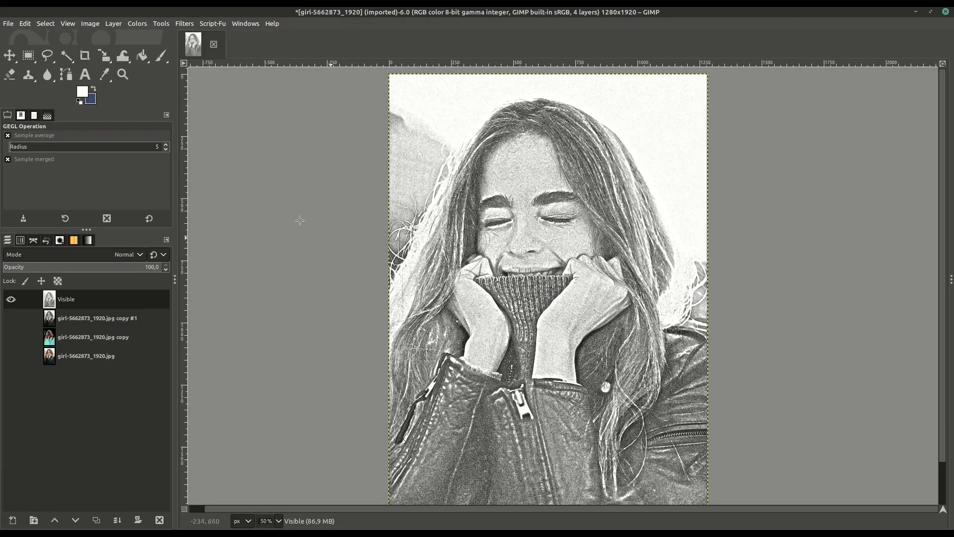
# Apply Levels with the black input level raised to 40 for stronger shadows
pyautogui.click(137, 24)
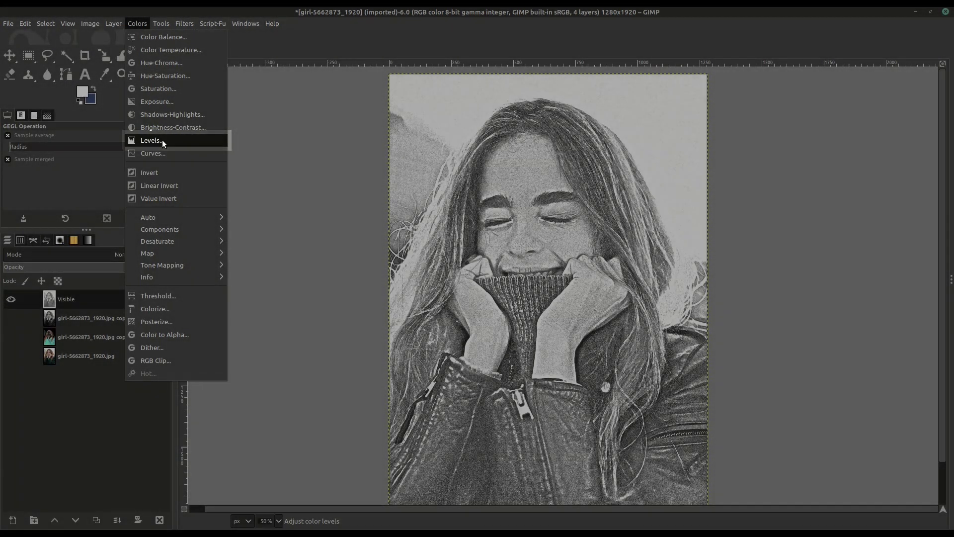
pyautogui.click(162, 141)
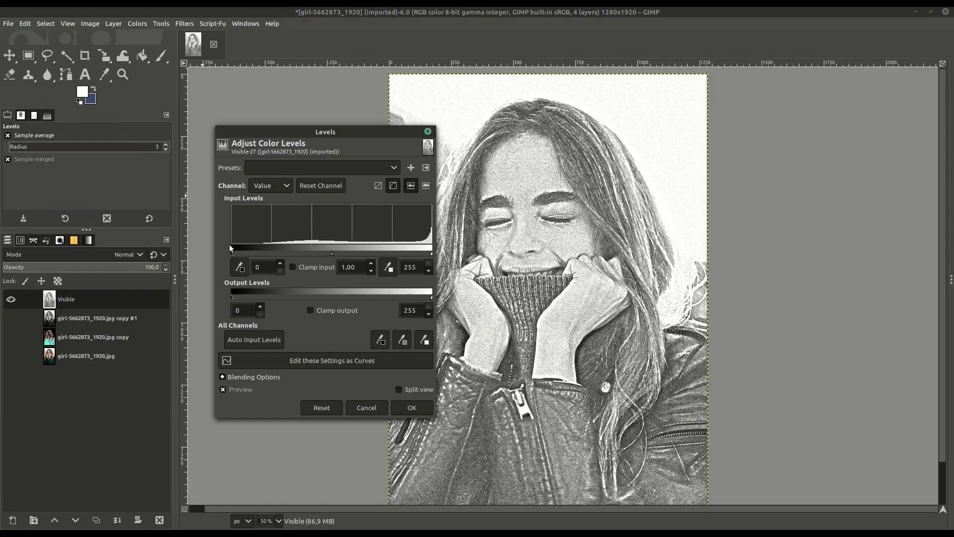
pyautogui.moveTo(232, 254); pyautogui.dragTo(262, 251)
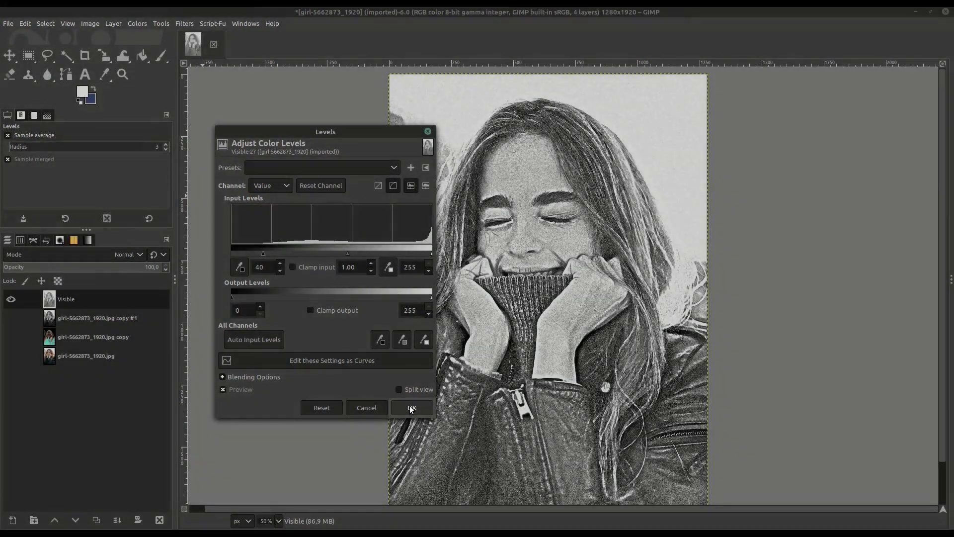
pyautogui.click(410, 407)
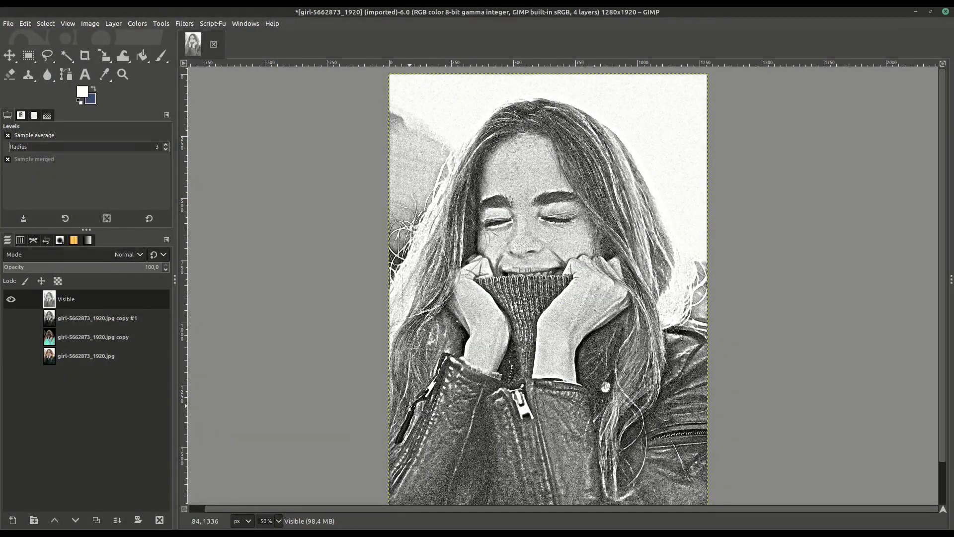
pyautogui.scroll(2, 547, 251)
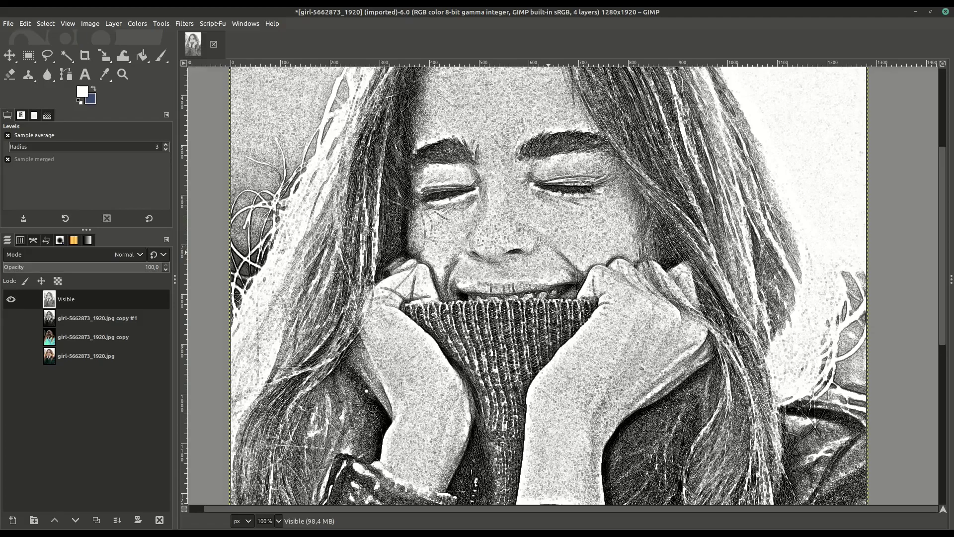
pyautogui.scroll(1, 536, 232)
pyautogui.moveTo(536, 233); pyautogui.dragTo(491, 247)
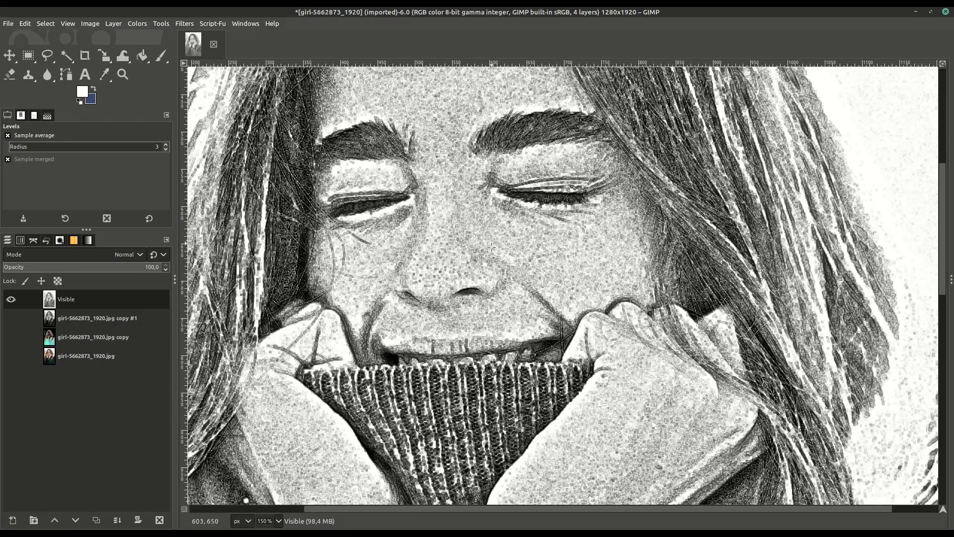
pyautogui.moveTo(485, 426); pyautogui.dragTo(485, 196)
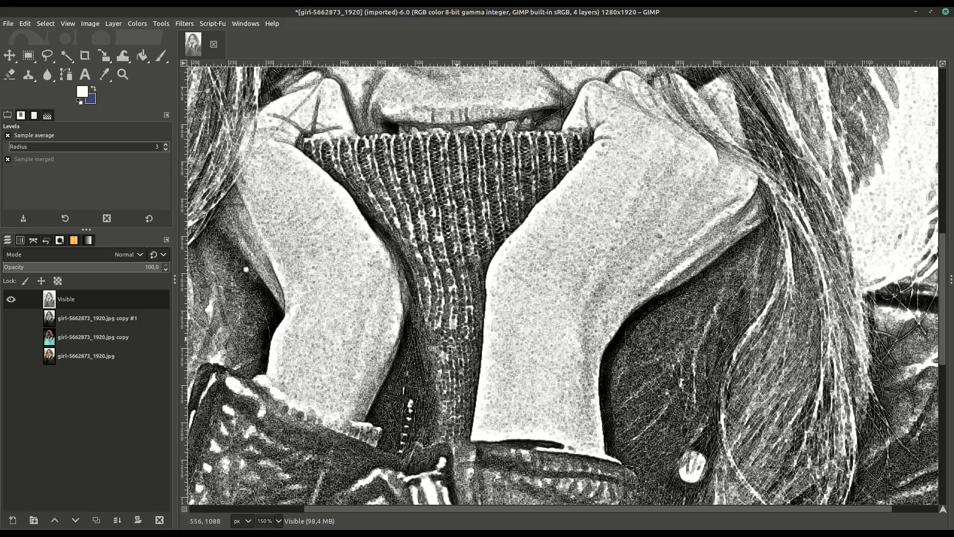
pyautogui.moveTo(435, 395); pyautogui.dragTo(471, 211)
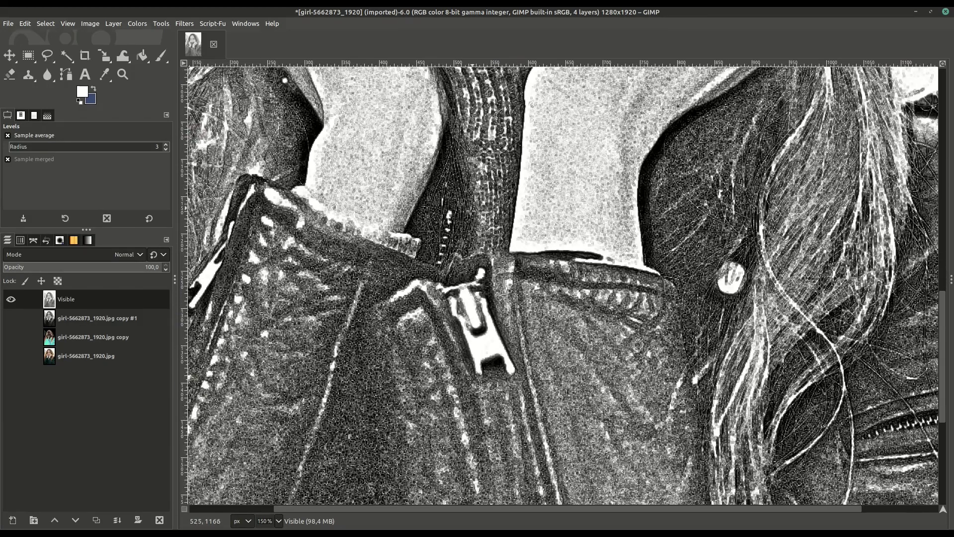
pyautogui.moveTo(379, 327); pyautogui.dragTo(545, 263)
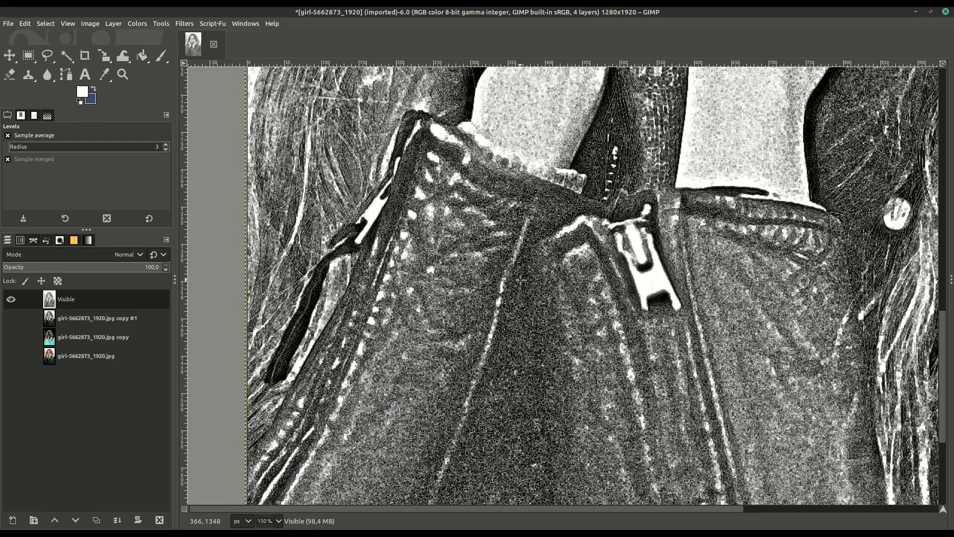
pyautogui.scroll(-2, 520, 280)
pyautogui.scroll(-5, 578, 244)
pyautogui.scroll(3, 568, 263)
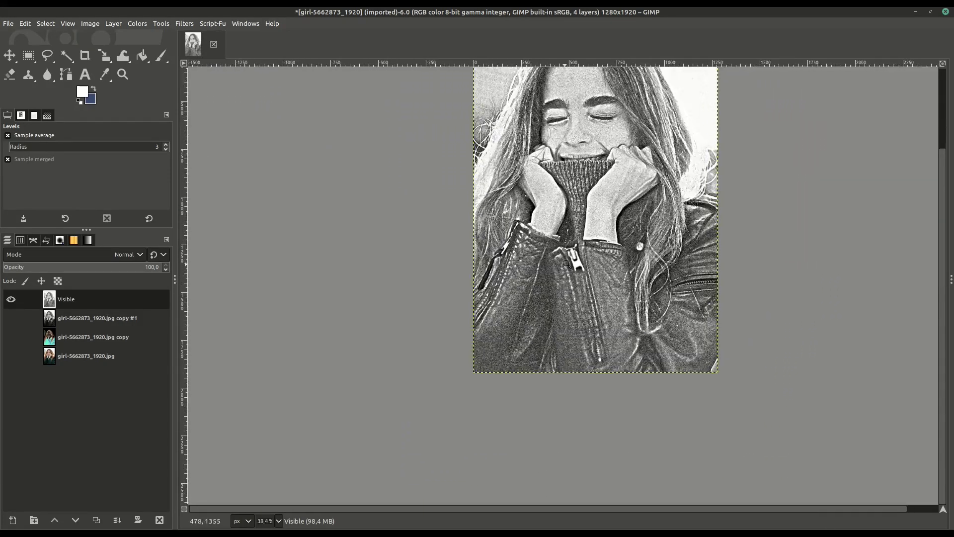
pyautogui.moveTo(578, 225); pyautogui.dragTo(500, 321)
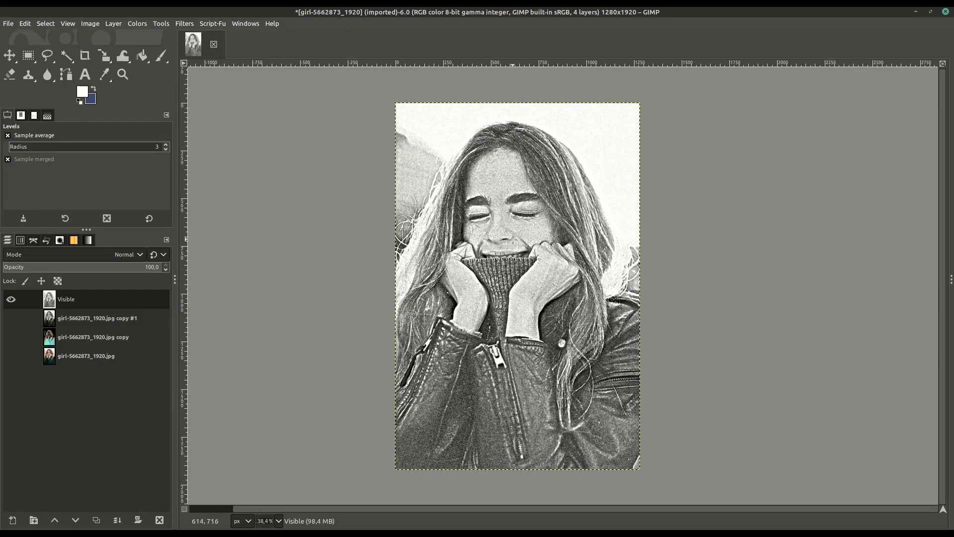